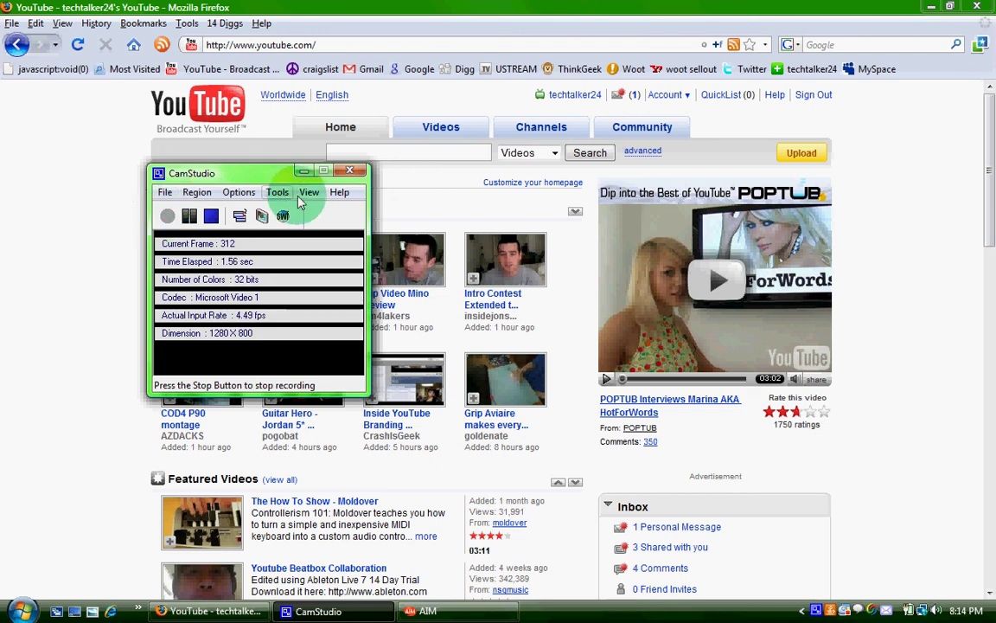
Minimize the CamStudio recorder window to clear the screen.
{"action": "left_click", "coordinate": [303, 171]}
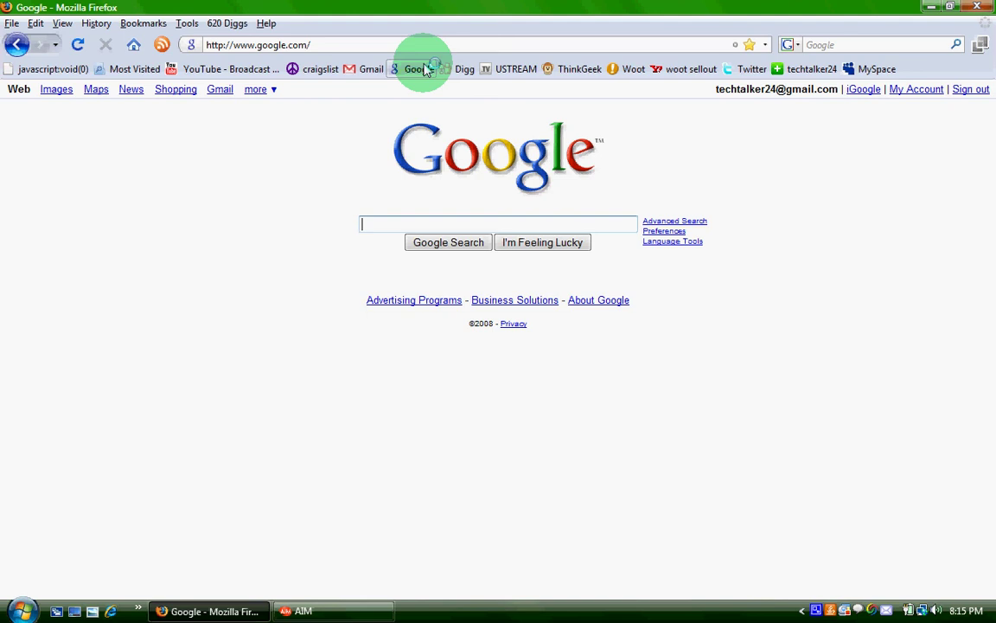
Search Google for 'camstudio download' and open the official camstudio.org result.
{"action": "type", "text": "ca"}
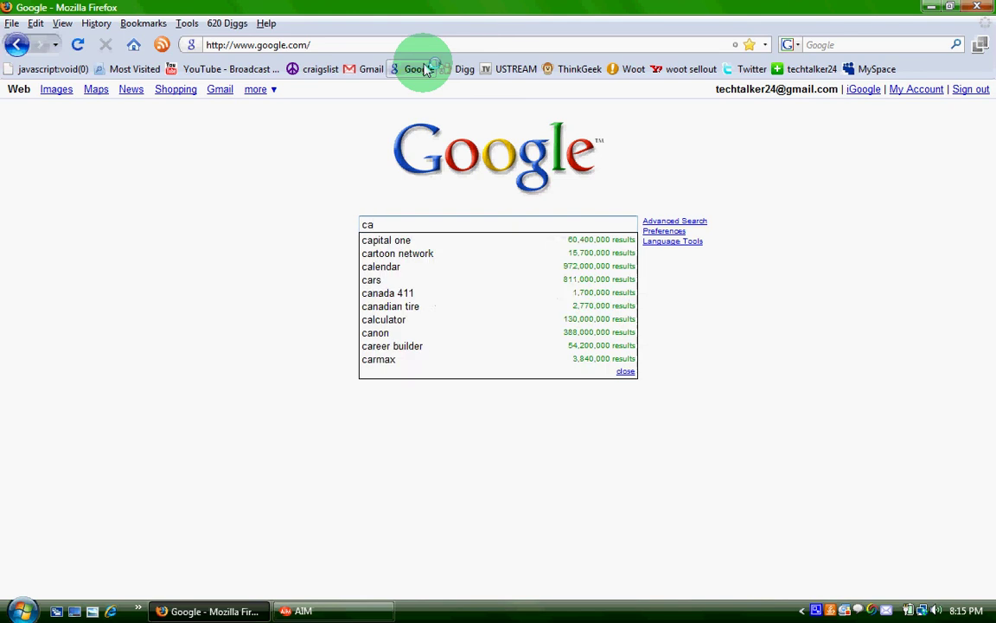
{"action": "type", "text": "mstu"}
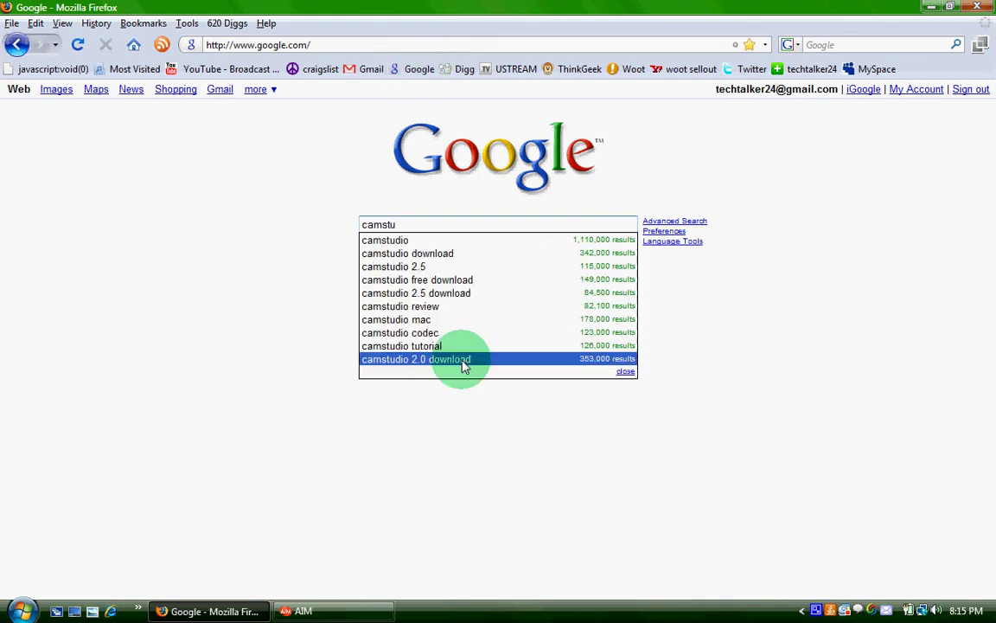
{"action": "left_click", "coordinate": [450, 254]}
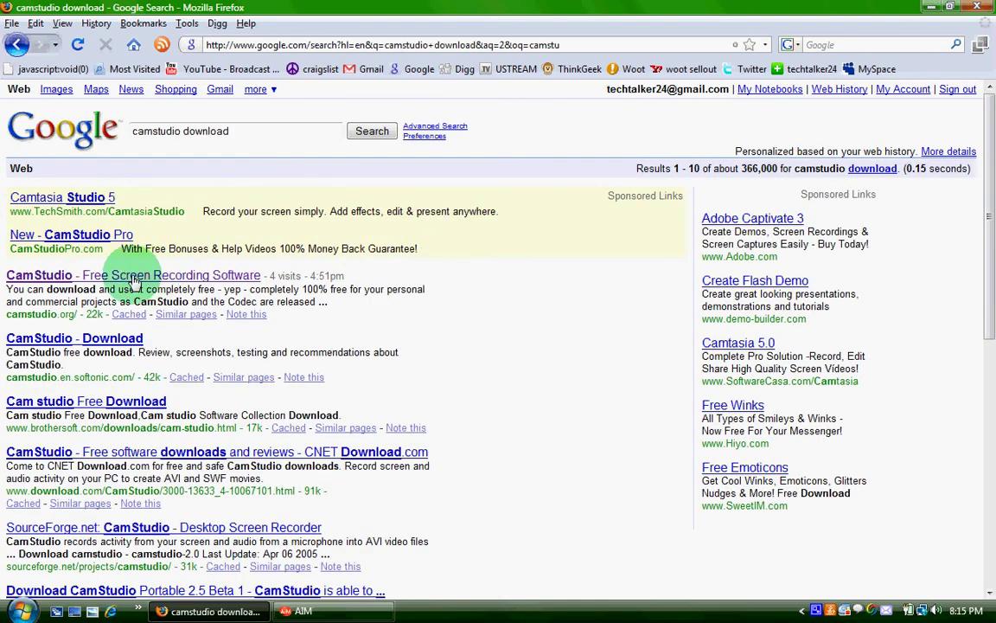
{"action": "left_click", "coordinate": [87, 275]}
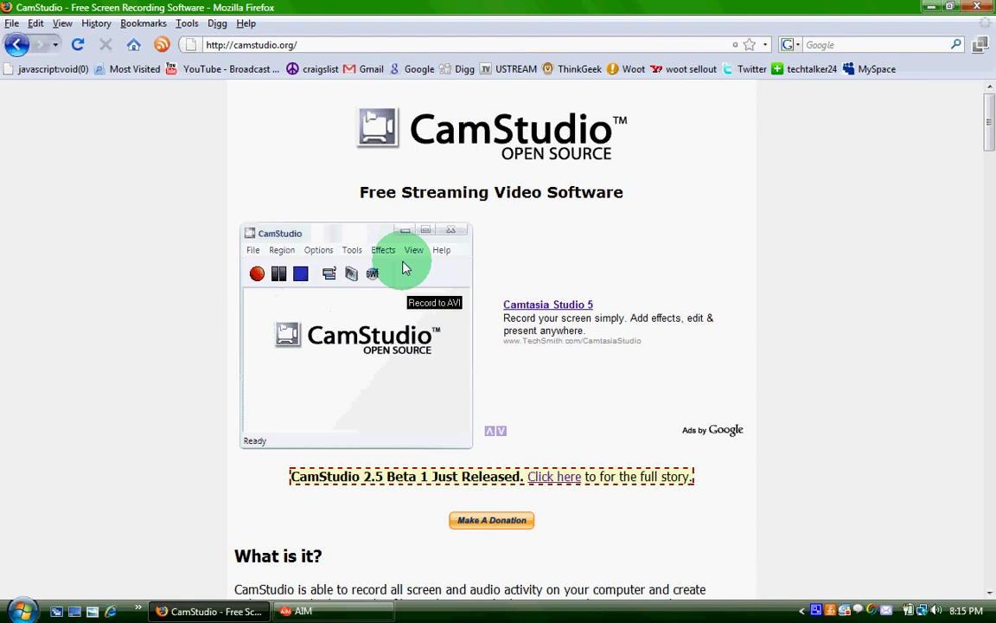
Scroll camstudio.org down to the Useful Links downloads listing CamStudio20.exe.
{"action": "scroll", "coordinate": [405, 268], "scroll_direction": "down", "scroll_amount": 8}
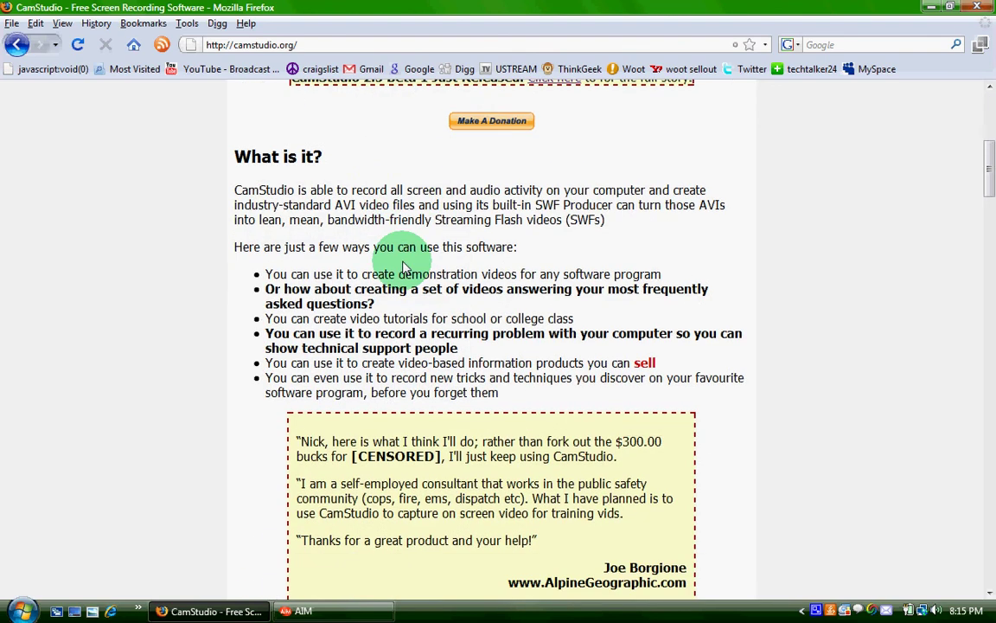
{"action": "scroll", "coordinate": [405, 268], "scroll_direction": "down", "scroll_amount": 7}
{"action": "scroll", "coordinate": [404, 268], "scroll_direction": "down", "scroll_amount": 7}
{"action": "scroll", "coordinate": [405, 268], "scroll_direction": "down", "scroll_amount": 3}
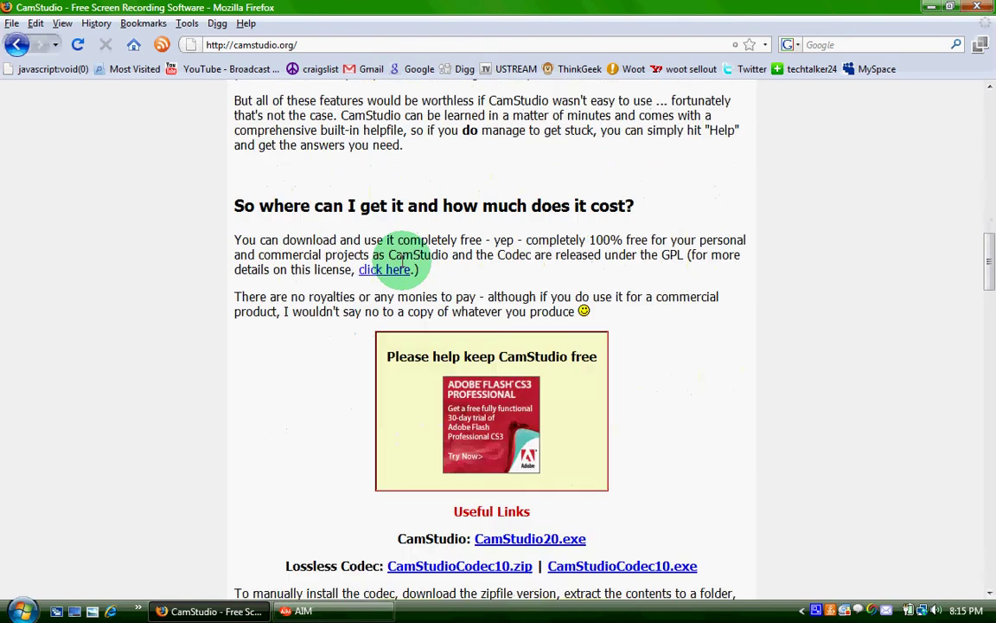
{"action": "scroll", "coordinate": [404, 268], "scroll_direction": "down", "scroll_amount": 8}
{"action": "scroll", "coordinate": [404, 268], "scroll_direction": "down", "scroll_amount": 2}
{"action": "scroll", "coordinate": [415, 255], "scroll_direction": "up", "scroll_amount": 5}
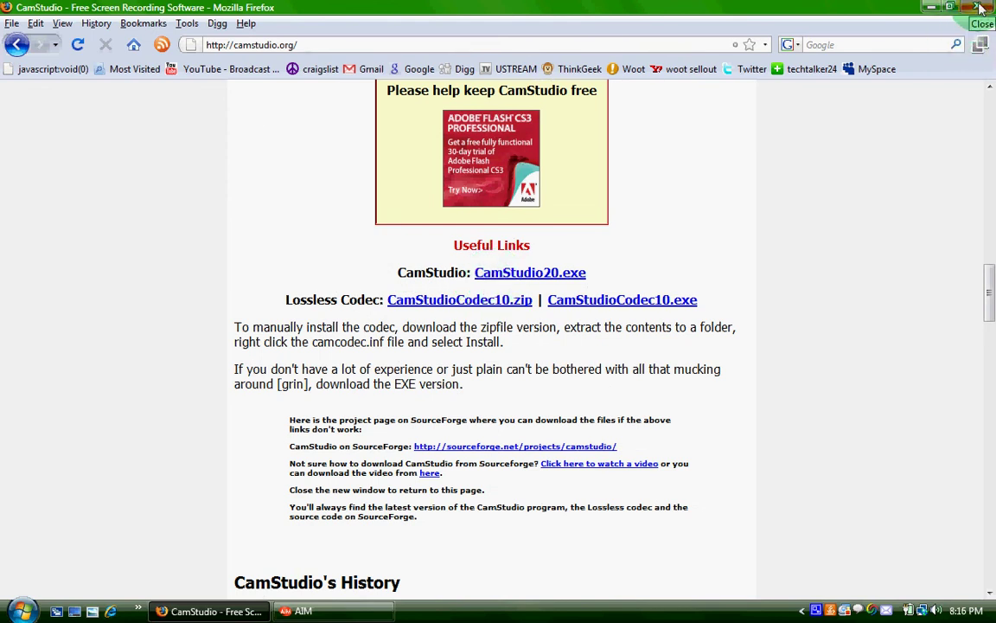
Minimize Firefox, check the CamStudio tray menu's Record/Stop/Pause/Exit, and restore the recorder.
{"action": "left_click", "coordinate": [931, 7]}
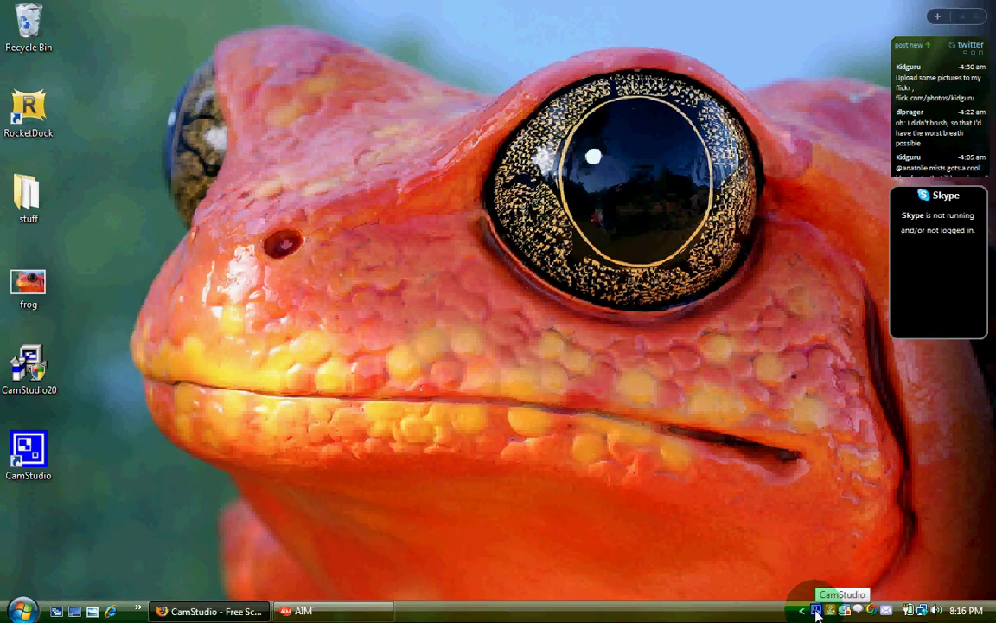
{"action": "left_click", "coordinate": [816, 612]}
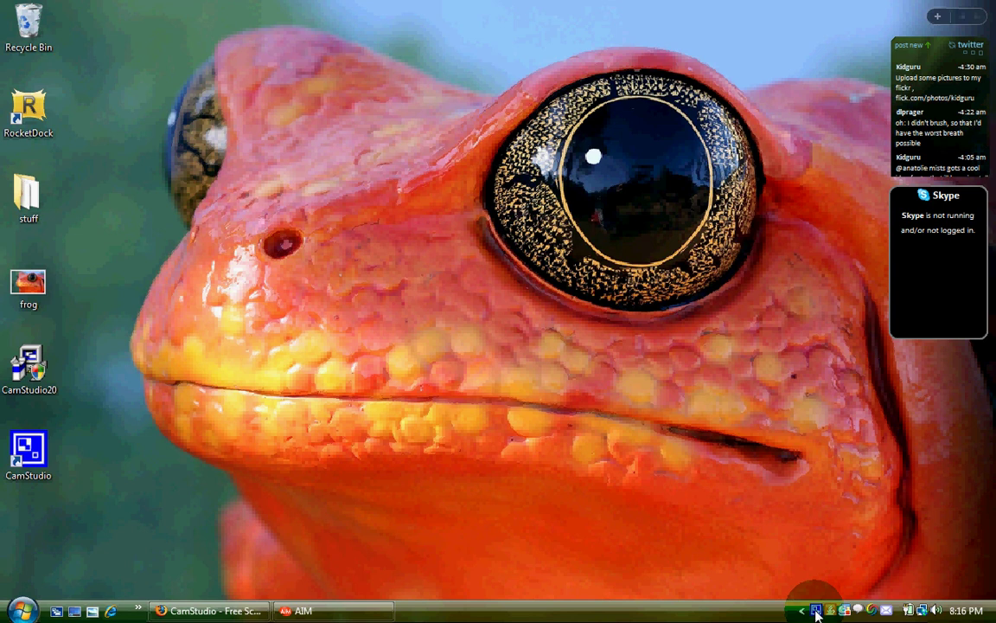
{"action": "right_click", "coordinate": [816, 612]}
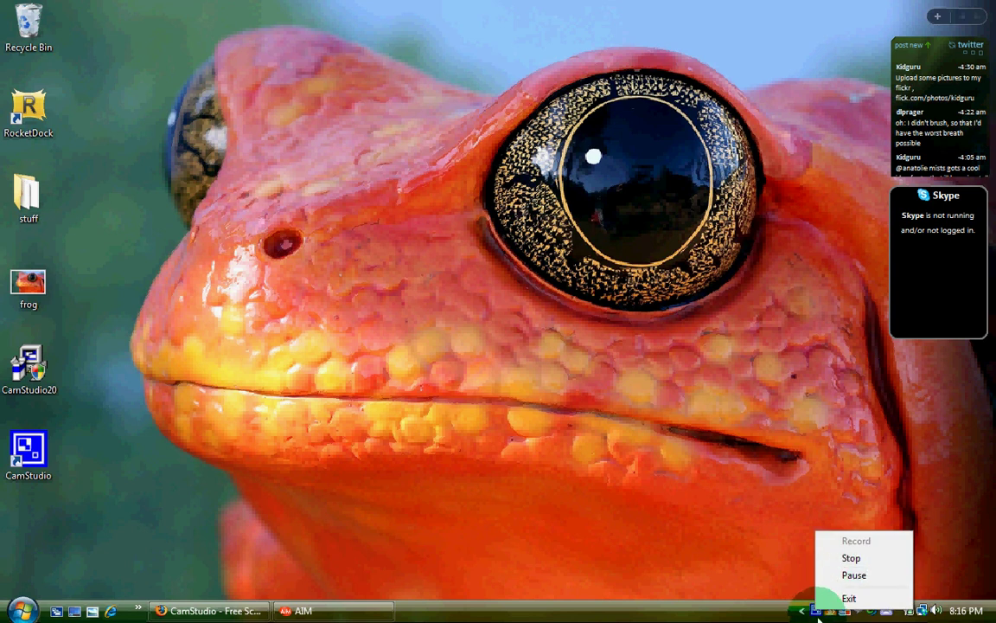
{"action": "left_click", "coordinate": [817, 615]}
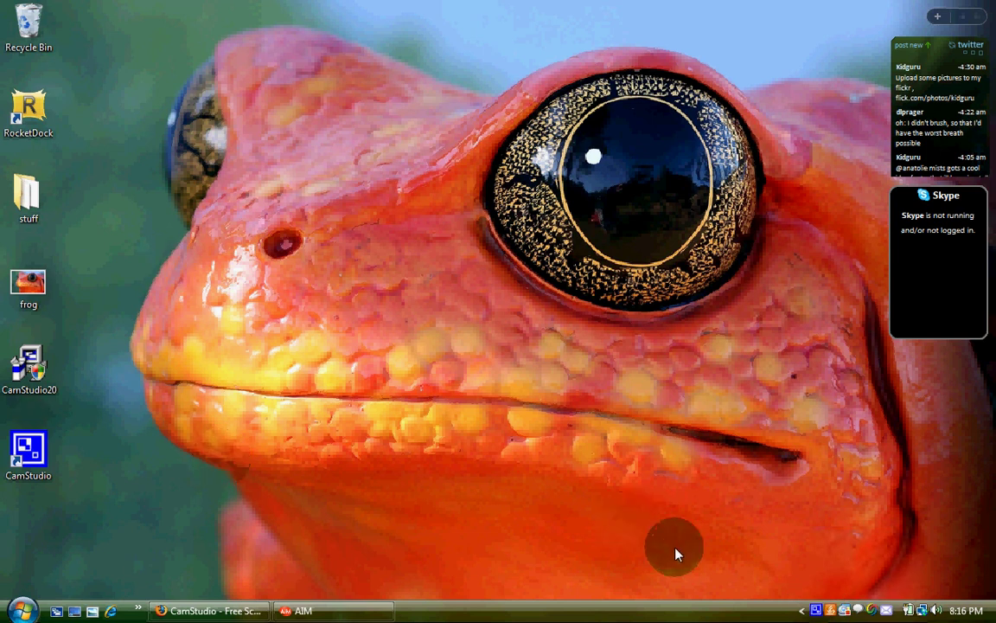
{"action": "right_click", "coordinate": [816, 611]}
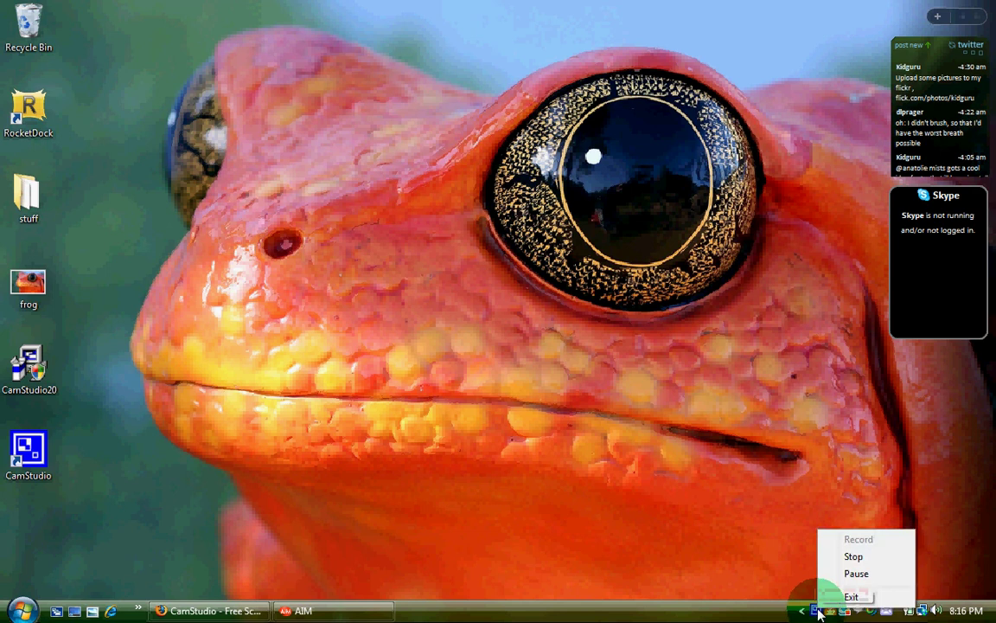
{"action": "left_click", "coordinate": [817, 610]}
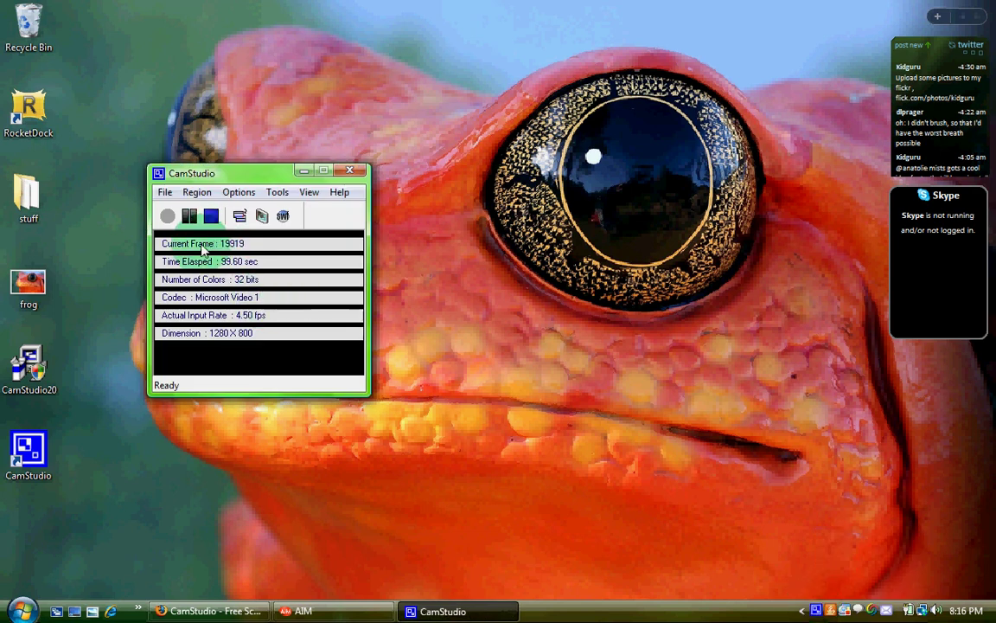
Browse CamStudio's File menu, then show the Options menu's video, cursor and audio settings.
{"action": "left_click", "coordinate": [164, 193]}
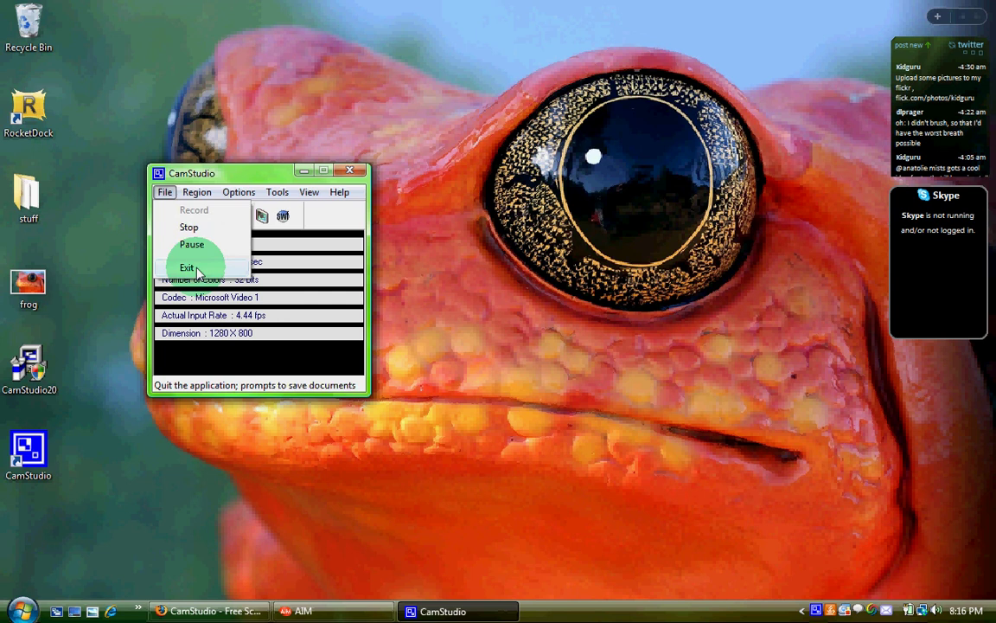
{"action": "mouse_move", "coordinate": [196, 192]}
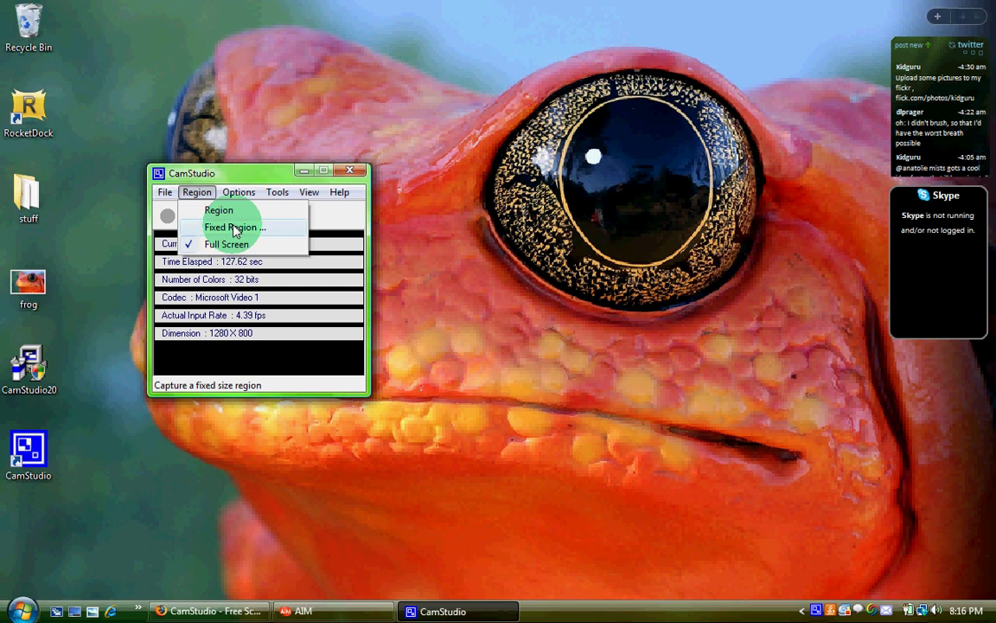
{"action": "left_click", "coordinate": [238, 193]}
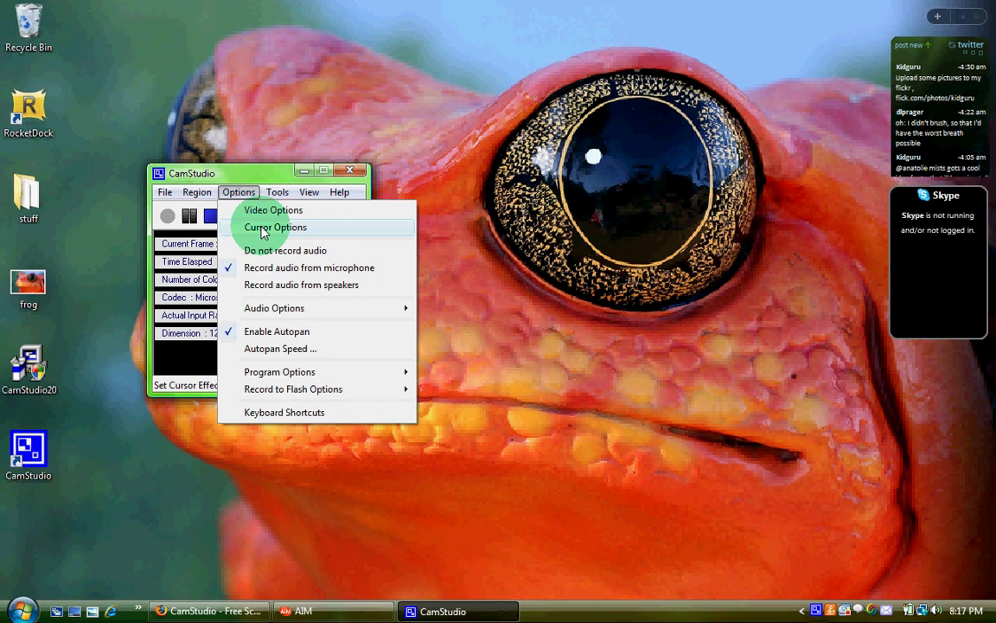
{"action": "left_click", "coordinate": [264, 228]}
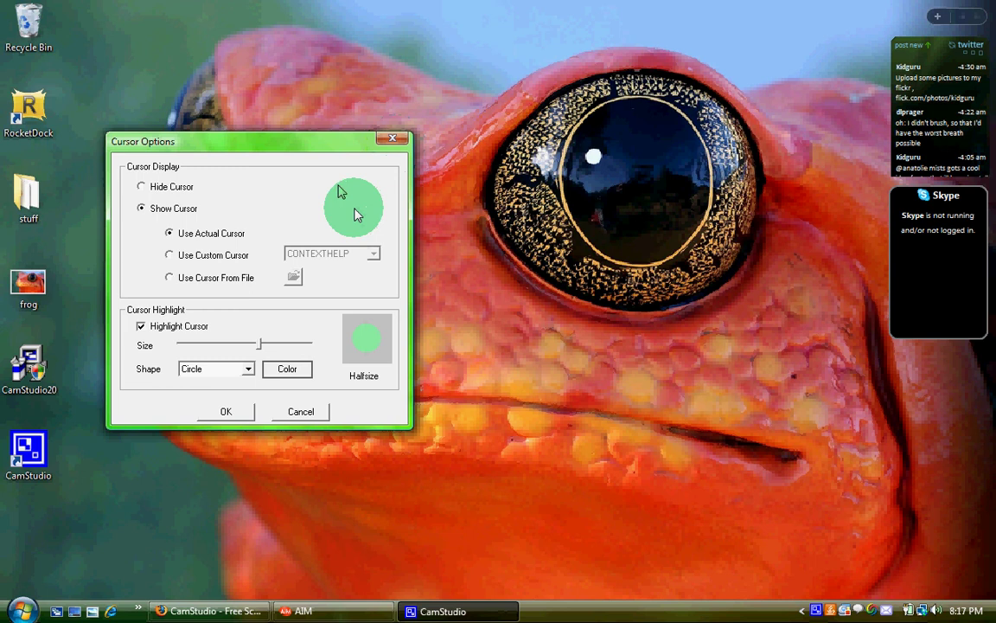
{"action": "left_click", "coordinate": [216, 413]}
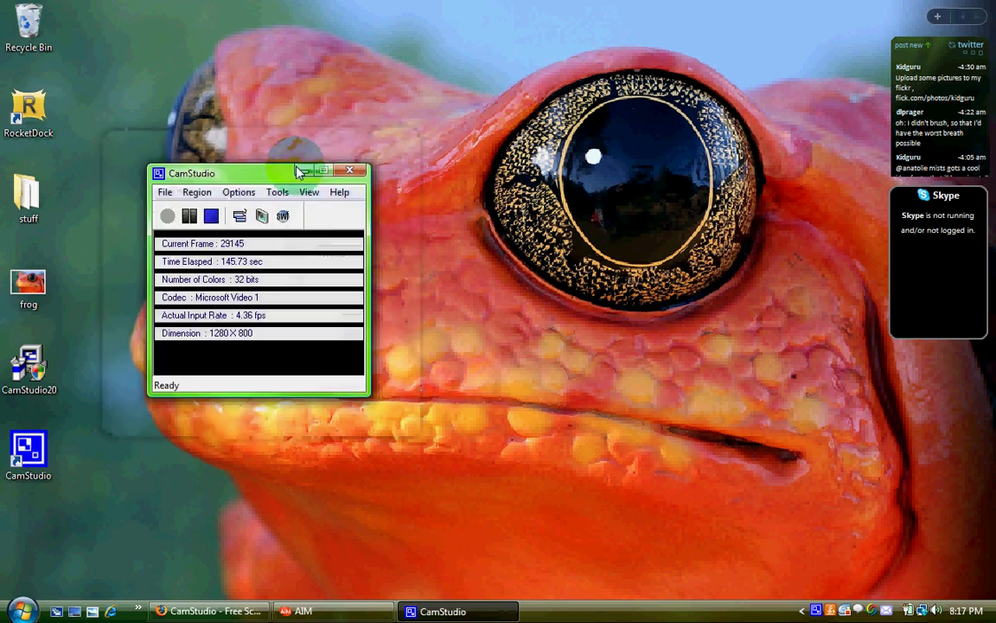
{"action": "left_click", "coordinate": [244, 193]}
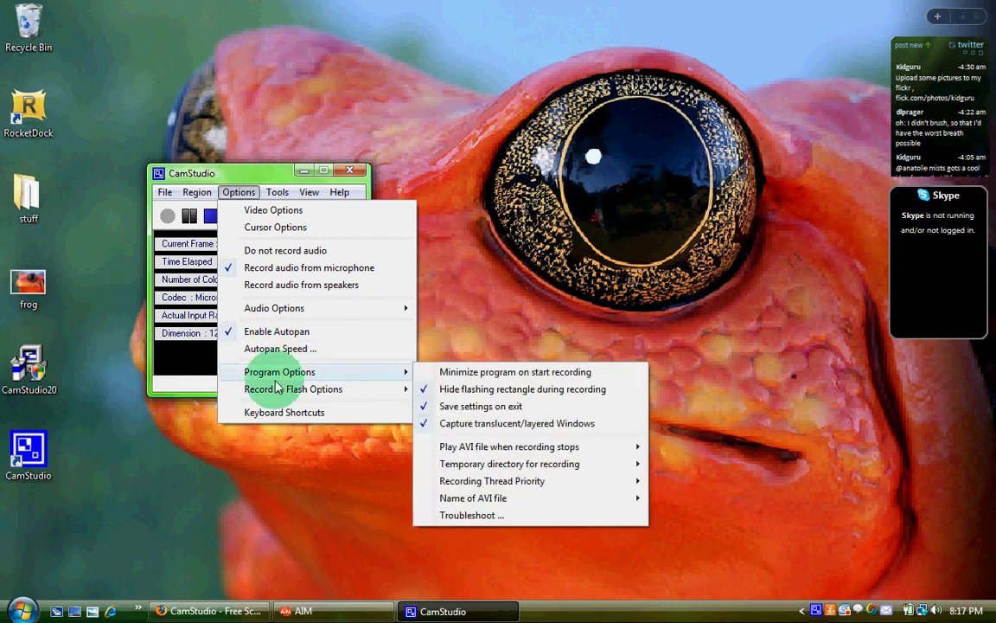
Keep 'Record audio from microphone' selected and bring the Options menu back up.
{"action": "left_click", "coordinate": [325, 273]}
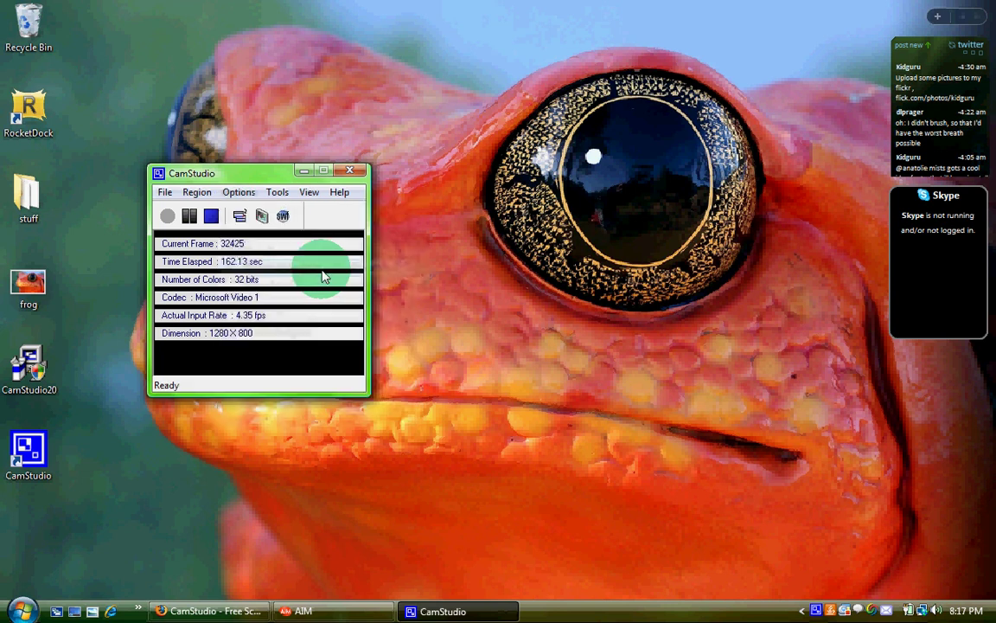
{"action": "left_click", "coordinate": [239, 192]}
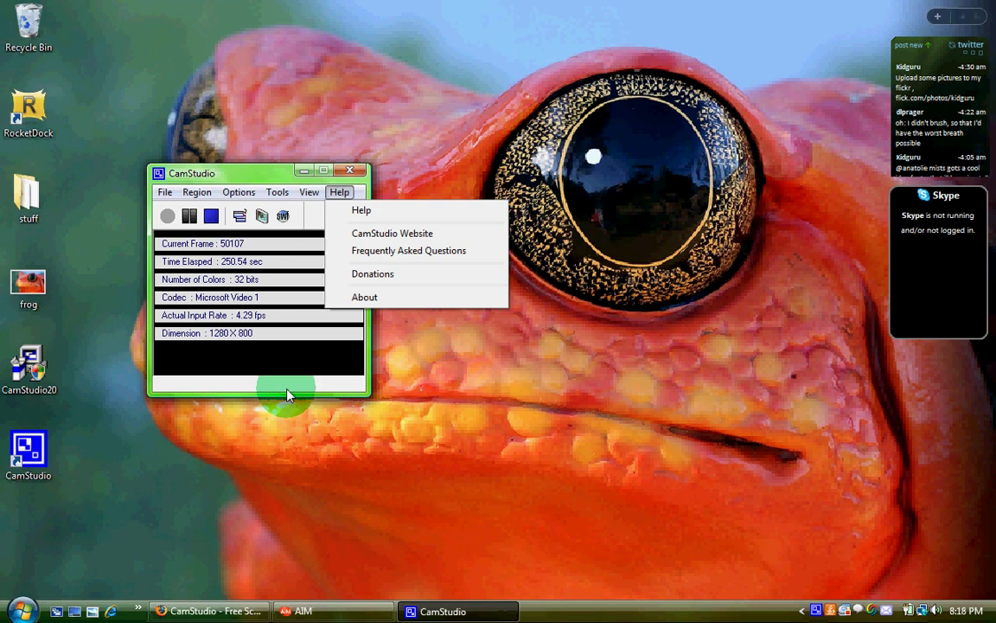
Dismiss the Help menu, leaving only the recording statistics visible.
{"action": "left_click", "coordinate": [317, 446]}
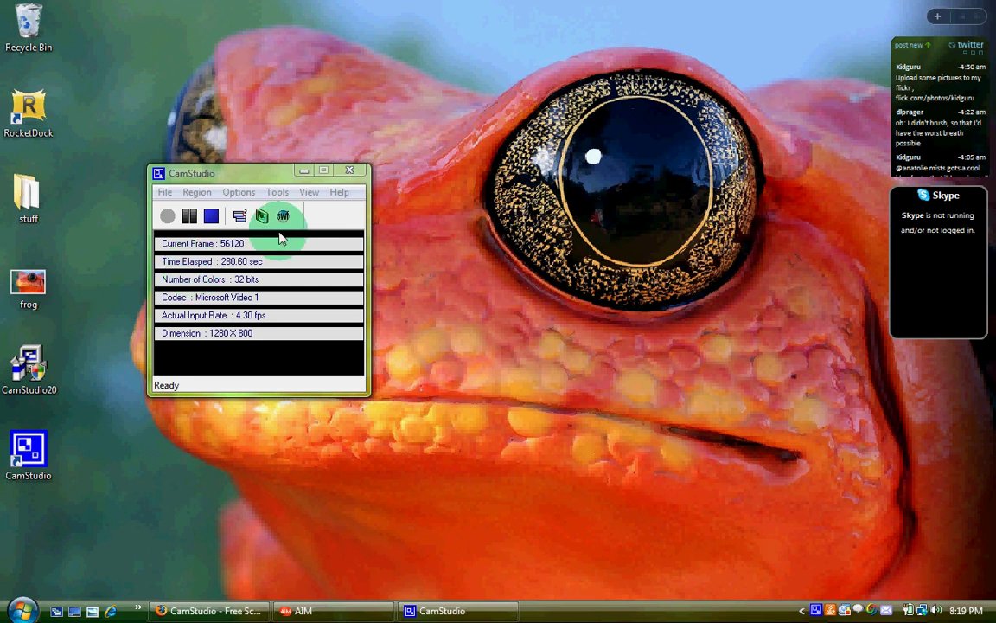
Hide the running CamStudio recorder to the system tray.
{"action": "left_click", "coordinate": [303, 169]}
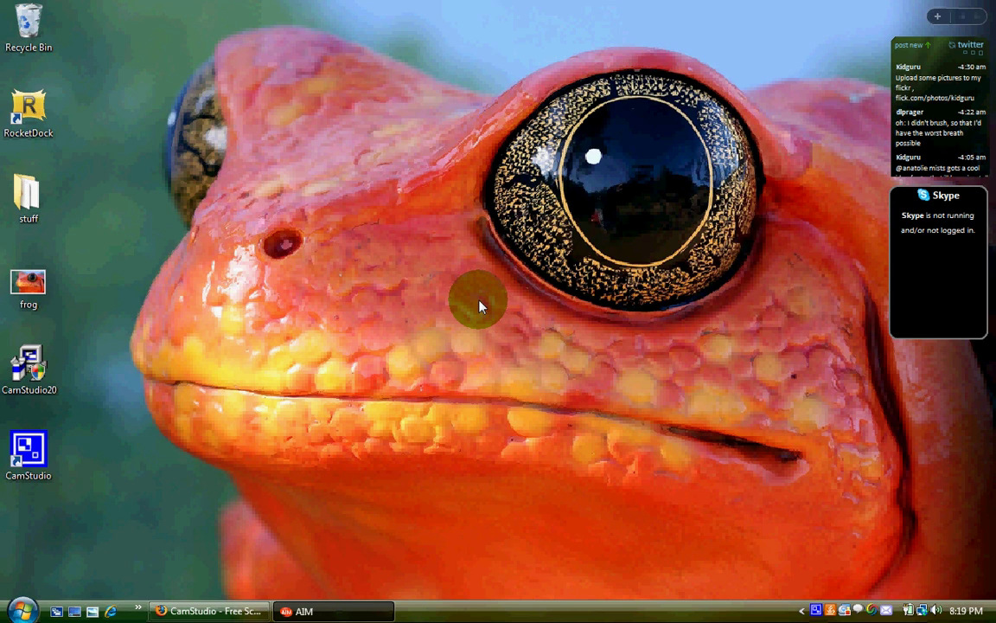
{"action": "left_click", "coordinate": [605, 158]}
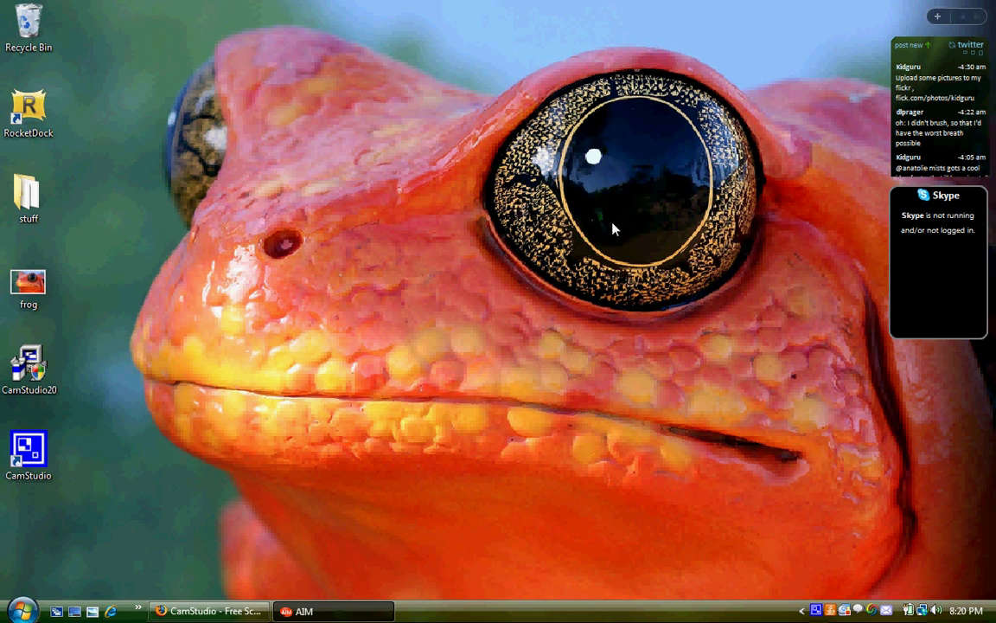
{"action": "left_click", "coordinate": [519, 207]}
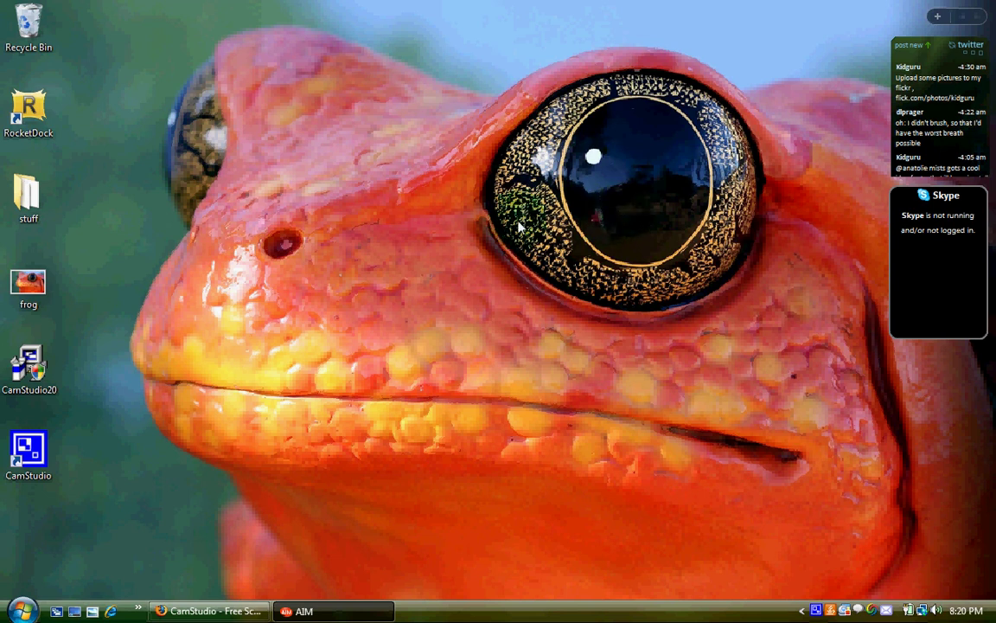
{"action": "left_click", "coordinate": [433, 247]}
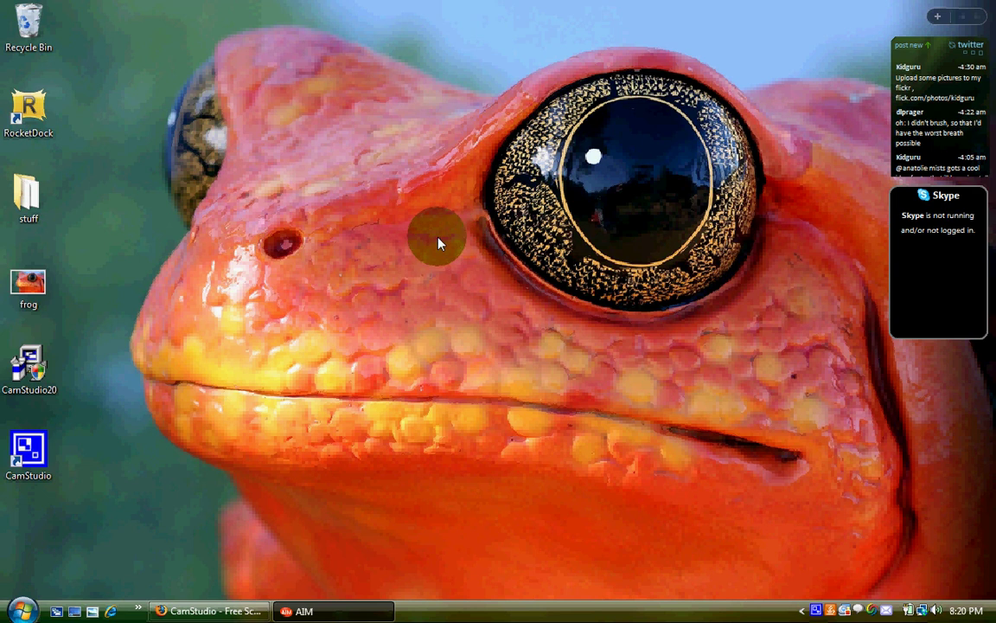
{"action": "left_click", "coordinate": [685, 250]}
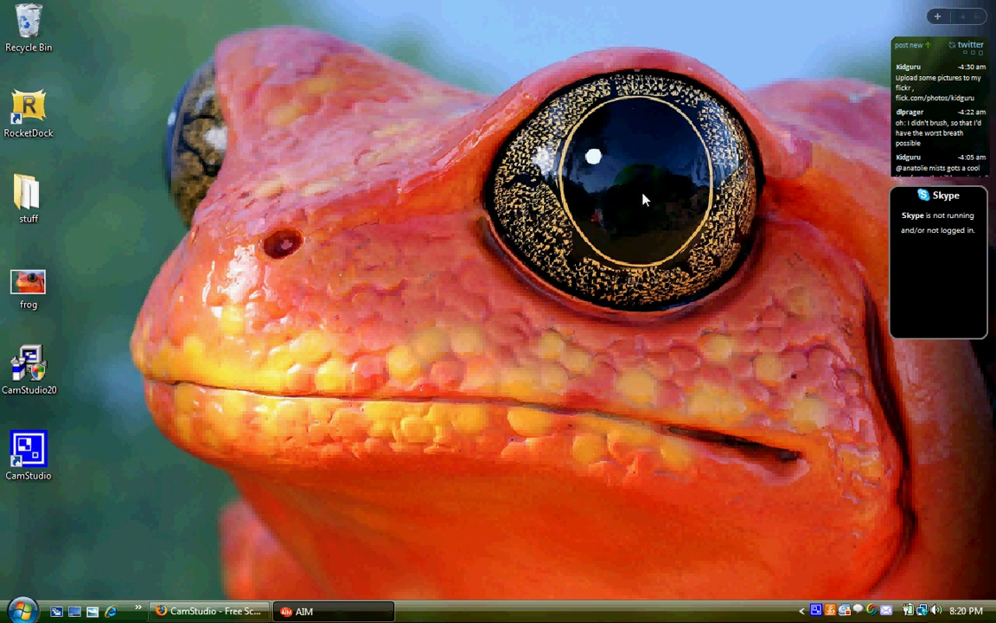
{"action": "left_click", "coordinate": [672, 292]}
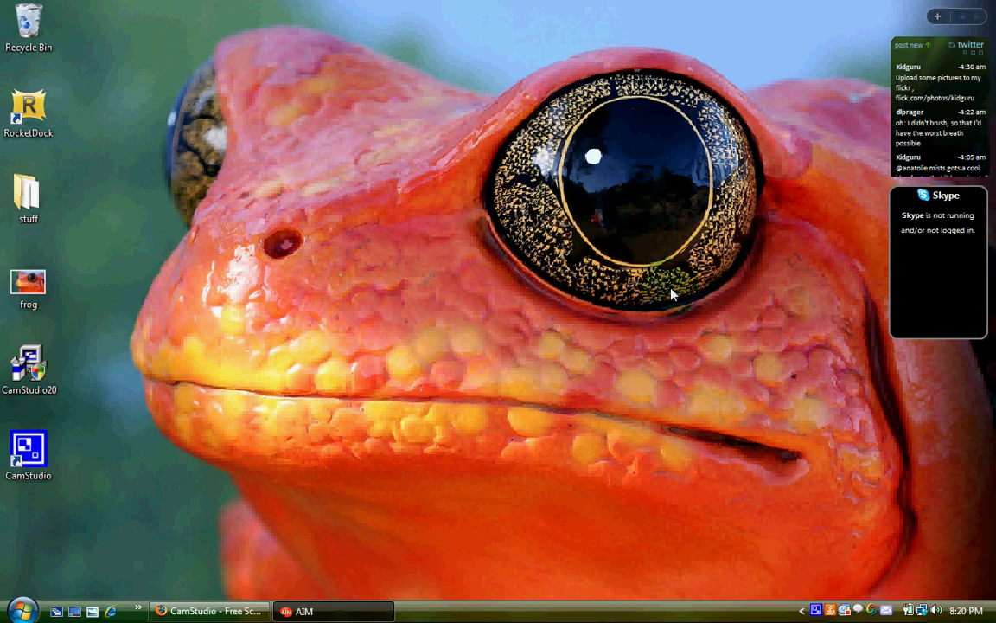
{"action": "left_click", "coordinate": [703, 237]}
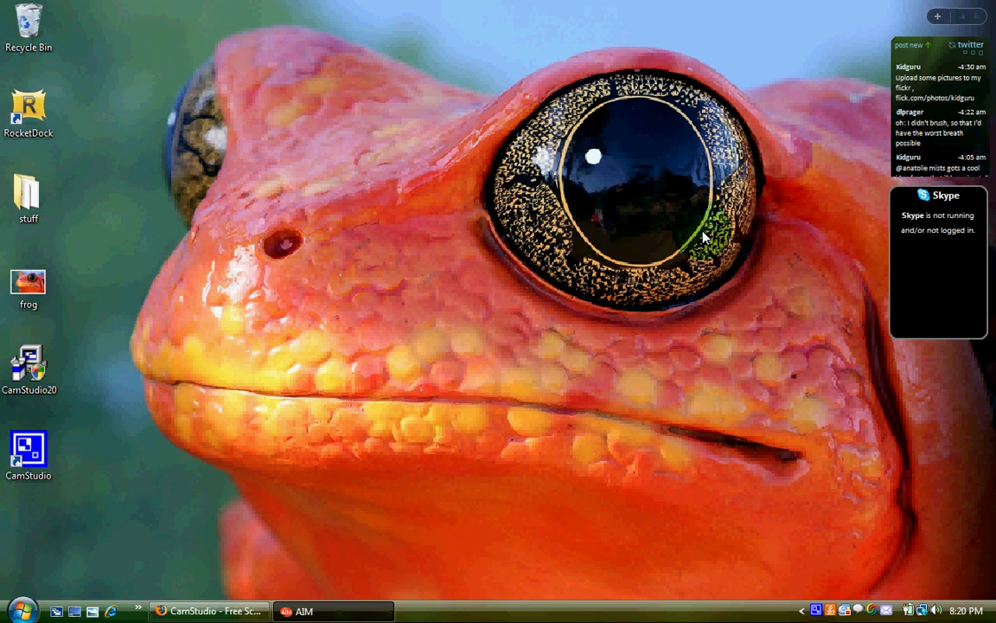
{"action": "left_click", "coordinate": [426, 401]}
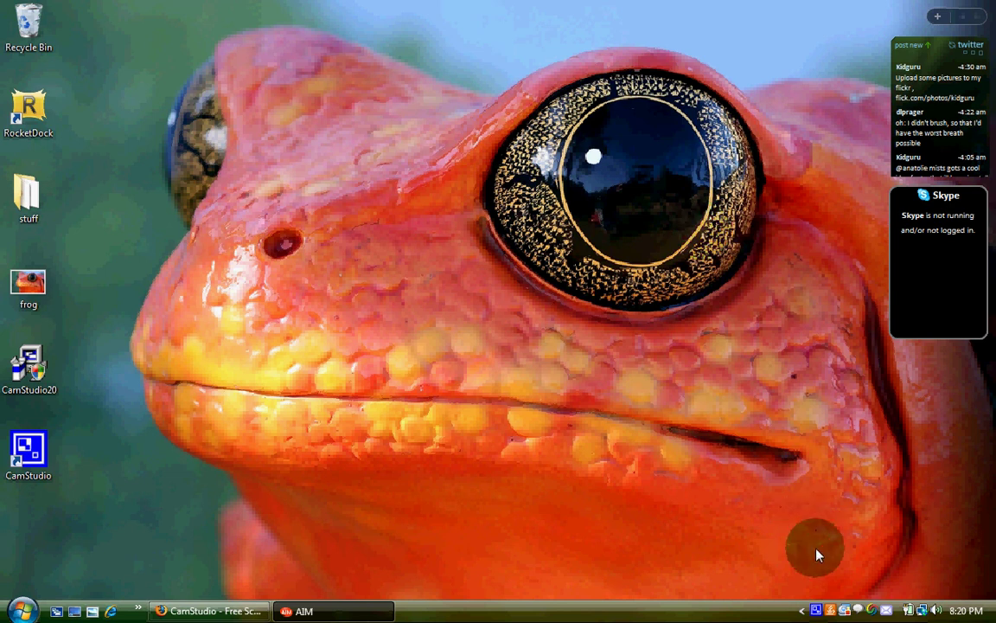